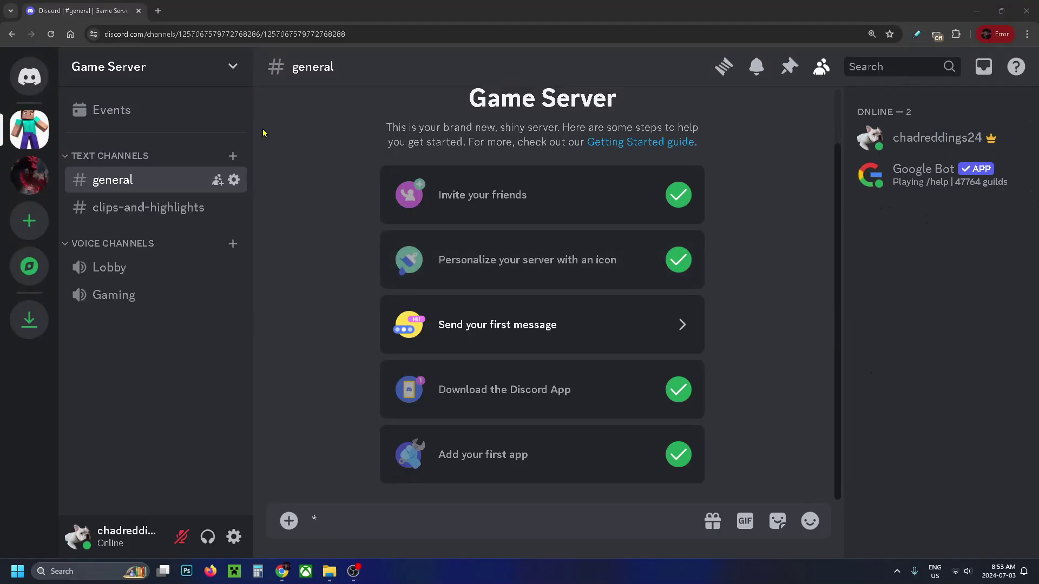
Open the App Directory from the Game Server menu.
{"action": "left_click", "coordinate": [233, 70]}
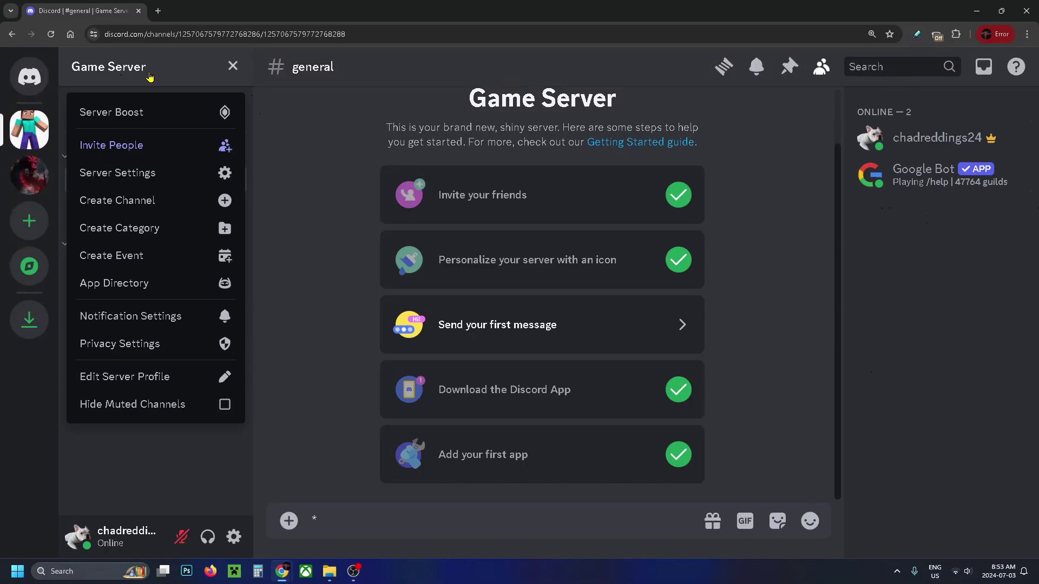
{"action": "left_click", "coordinate": [165, 286]}
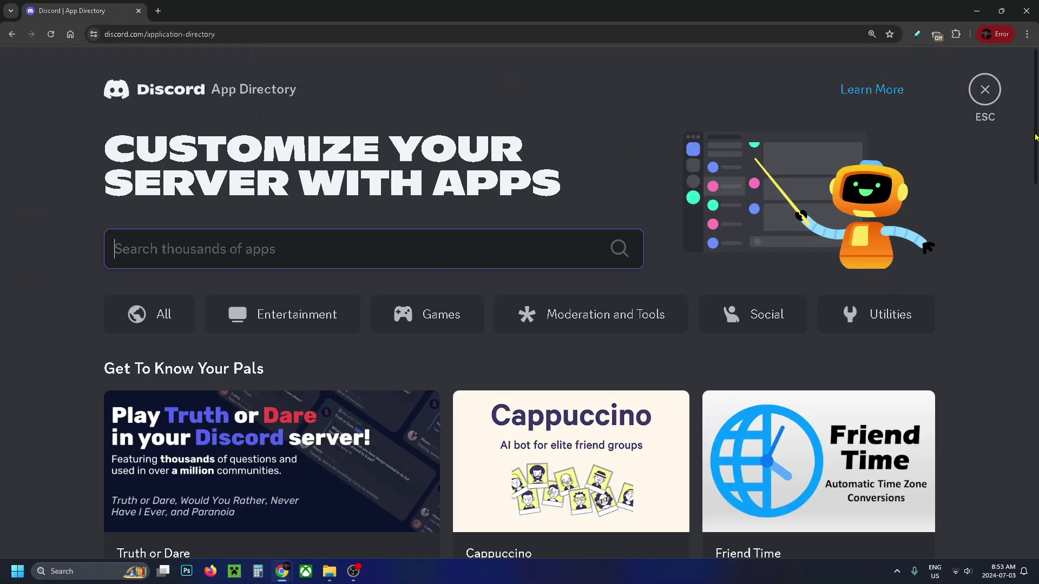
{"action": "scroll", "coordinate": [1017, 266], "scroll_direction": "down", "scroll_amount": 6}
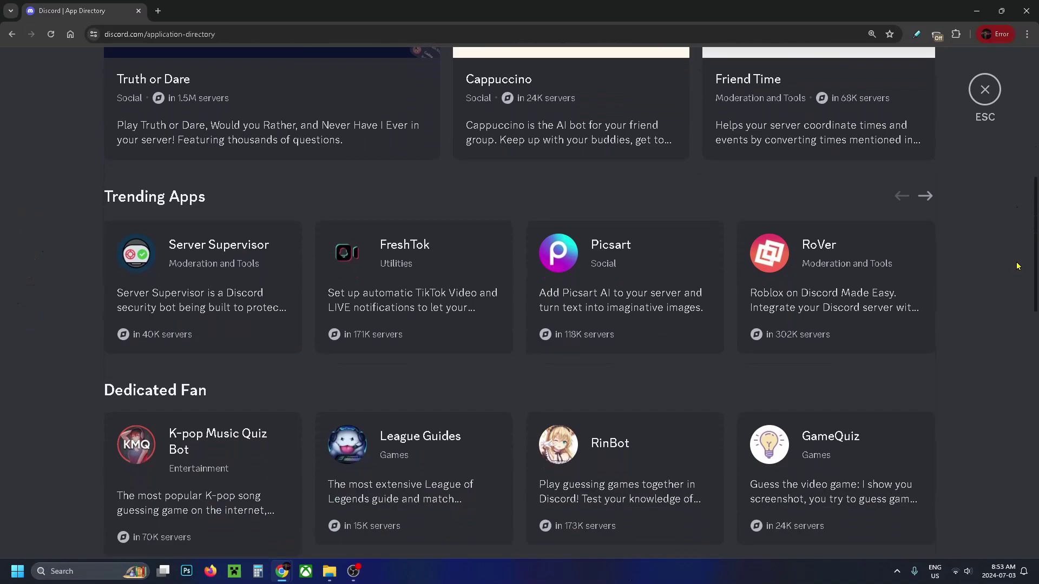
{"action": "scroll", "coordinate": [1017, 265], "scroll_direction": "down", "scroll_amount": 1}
{"action": "scroll", "coordinate": [1016, 265], "scroll_direction": "up", "scroll_amount": 2}
{"action": "scroll", "coordinate": [1017, 265], "scroll_direction": "up", "scroll_amount": 1}
{"action": "scroll", "coordinate": [1015, 163], "scroll_direction": "up", "scroll_amount": 6}
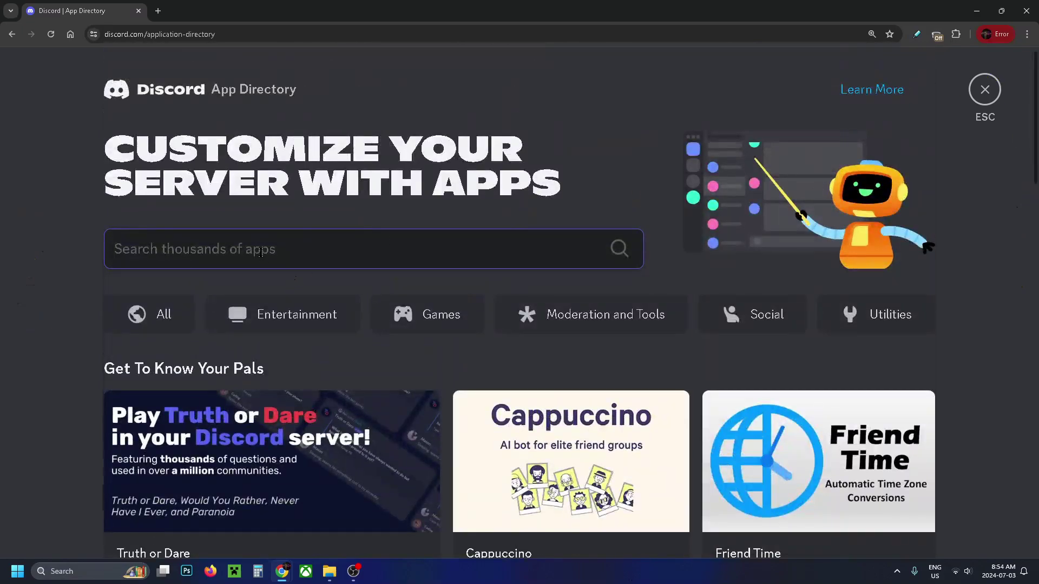
{"action": "type", "text": "green"}
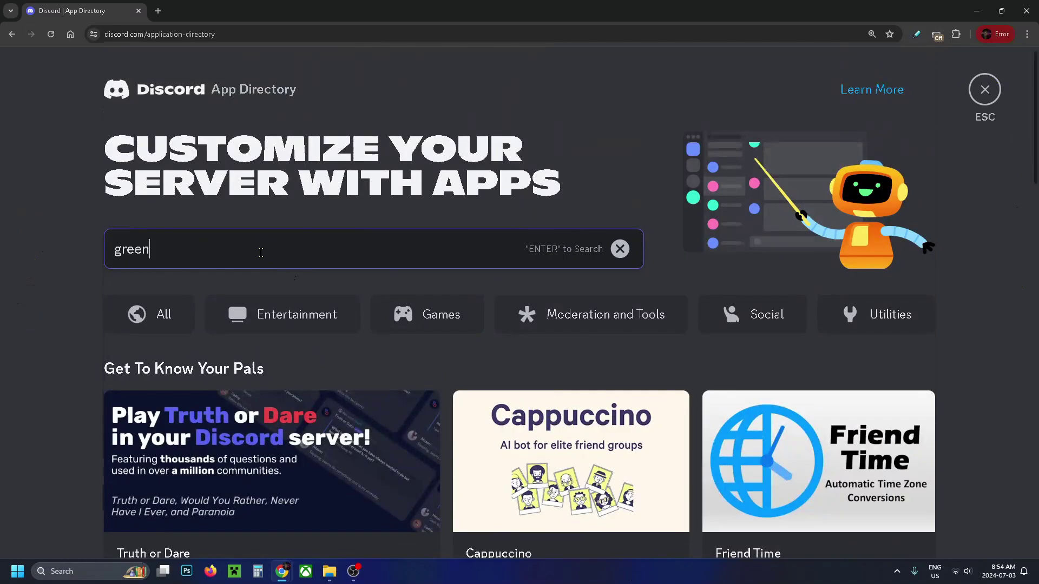
{"action": "type", "text": "bot"}
Search the directory for 'greenbot' and open Green-bot's app page.
{"action": "key", "text": "Return"}
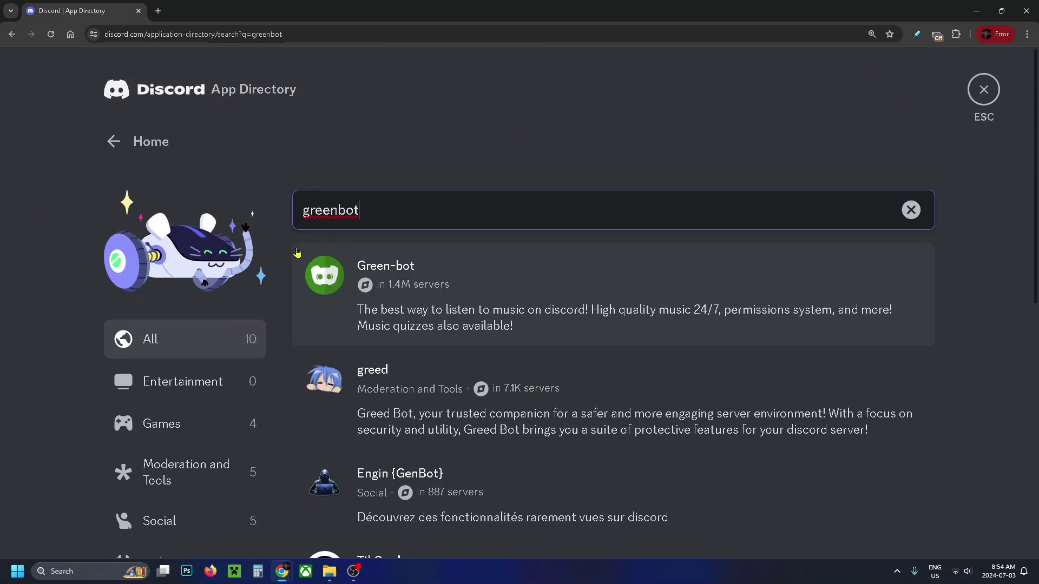
{"action": "left_click", "coordinate": [412, 278]}
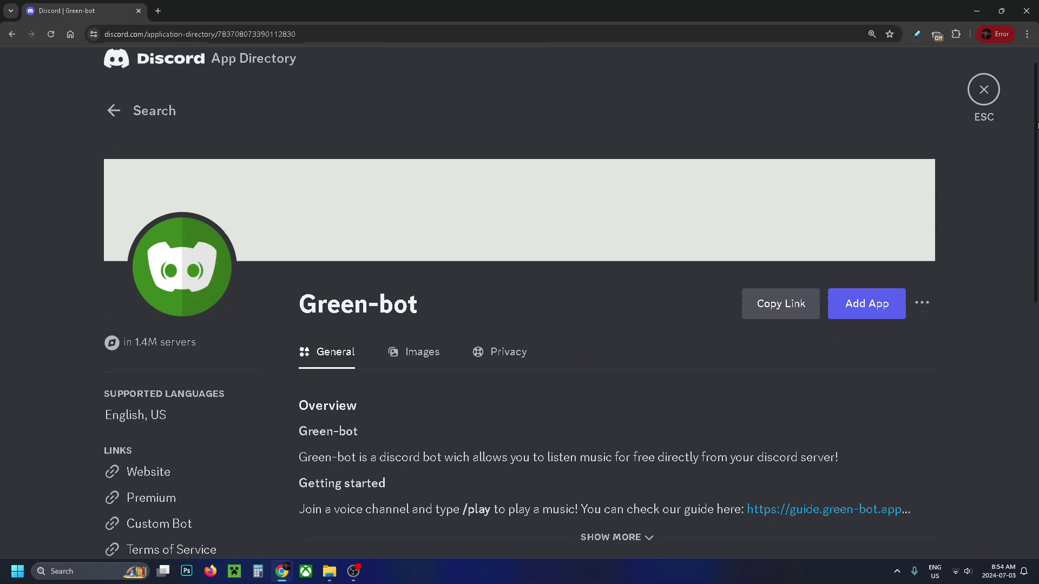
{"action": "scroll", "coordinate": [519, 326], "scroll_direction": "down", "scroll_amount": 4}
{"action": "scroll", "coordinate": [519, 325], "scroll_direction": "down", "scroll_amount": 3}
{"action": "scroll", "coordinate": [519, 324], "scroll_direction": "down", "scroll_amount": 3}
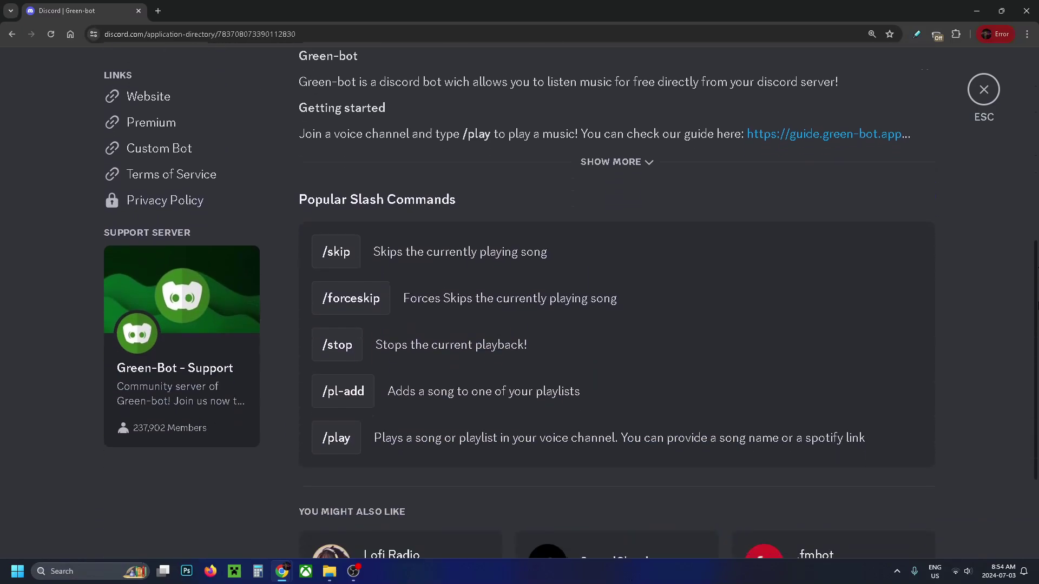
{"action": "scroll", "coordinate": [519, 325], "scroll_direction": "down", "scroll_amount": 2}
{"action": "scroll", "coordinate": [520, 325], "scroll_direction": "up", "scroll_amount": 3}
{"action": "scroll", "coordinate": [812, 284], "scroll_direction": "up", "scroll_amount": 5}
{"action": "scroll", "coordinate": [812, 284], "scroll_direction": "up", "scroll_amount": 1}
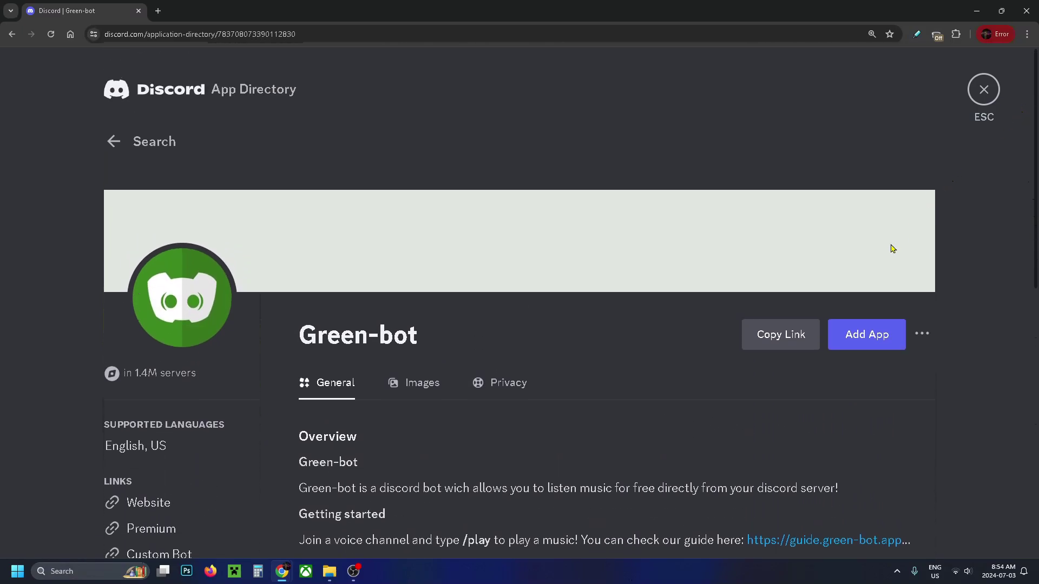
Add Green-bot to Game Server and authorize its requested permissions.
{"action": "left_click", "coordinate": [854, 339]}
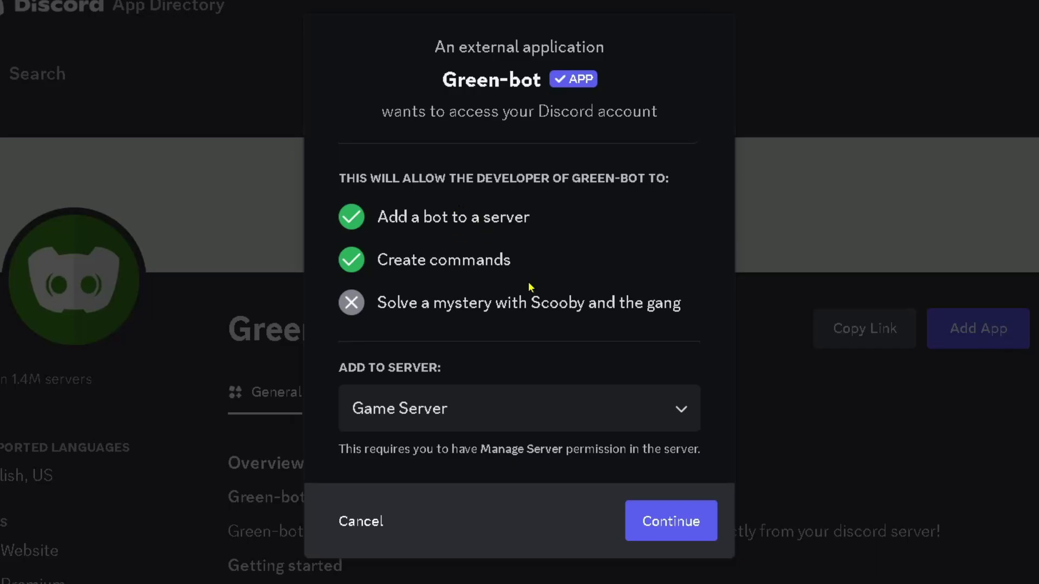
{"action": "left_click", "coordinate": [507, 415]}
{"action": "left_click", "coordinate": [496, 434]}
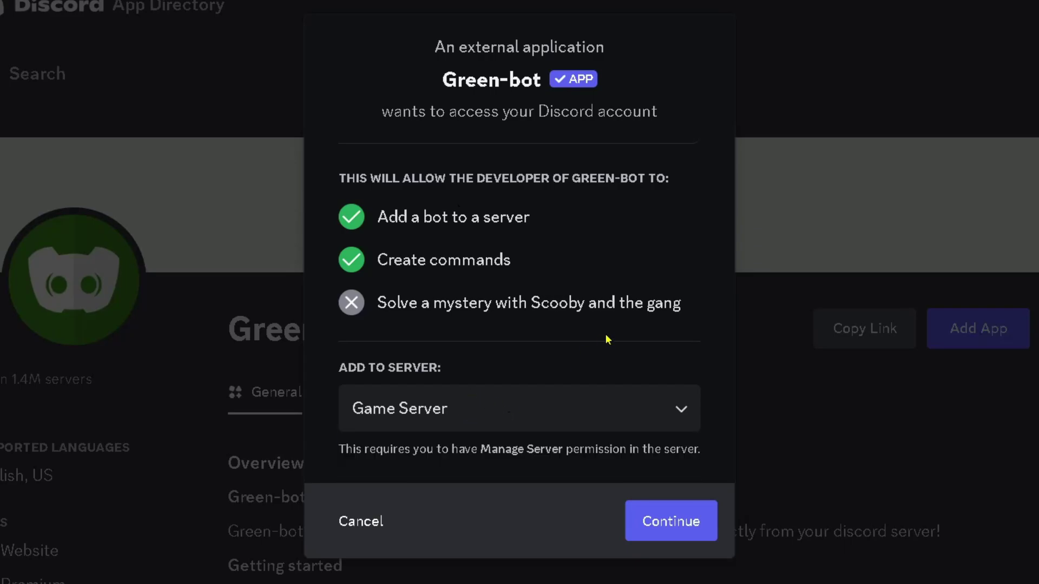
{"action": "left_click", "coordinate": [671, 522]}
{"action": "scroll", "coordinate": [747, 211], "scroll_direction": "down", "scroll_amount": 2}
{"action": "scroll", "coordinate": [746, 211], "scroll_direction": "down", "scroll_amount": 1}
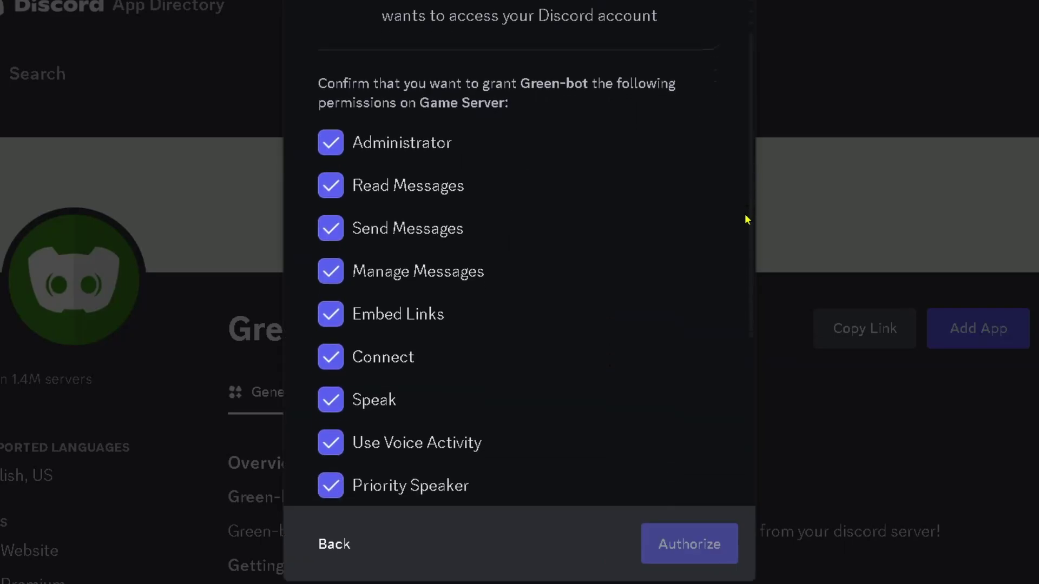
{"action": "scroll", "coordinate": [744, 220], "scroll_direction": "down", "scroll_amount": 1}
{"action": "scroll", "coordinate": [744, 235], "scroll_direction": "down", "scroll_amount": 1}
{"action": "scroll", "coordinate": [746, 252], "scroll_direction": "down", "scroll_amount": 3}
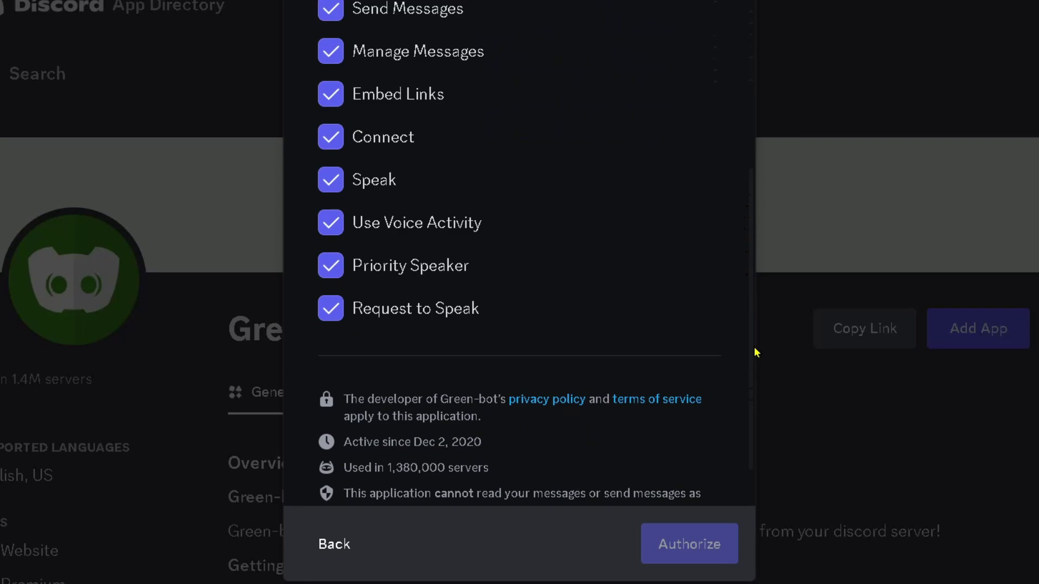
{"action": "scroll", "coordinate": [754, 347], "scroll_direction": "down", "scroll_amount": 1}
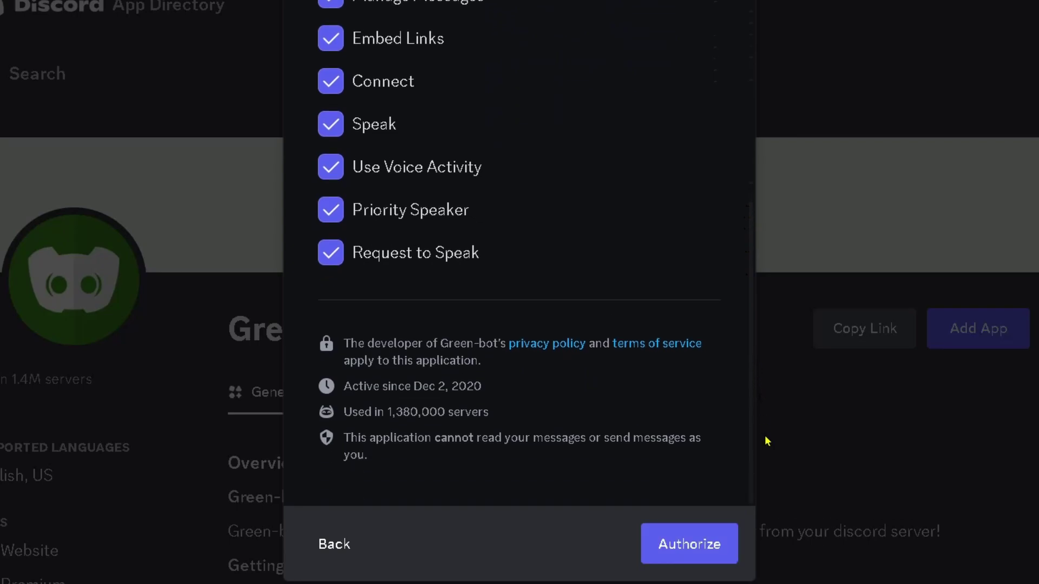
{"action": "left_click", "coordinate": [688, 550]}
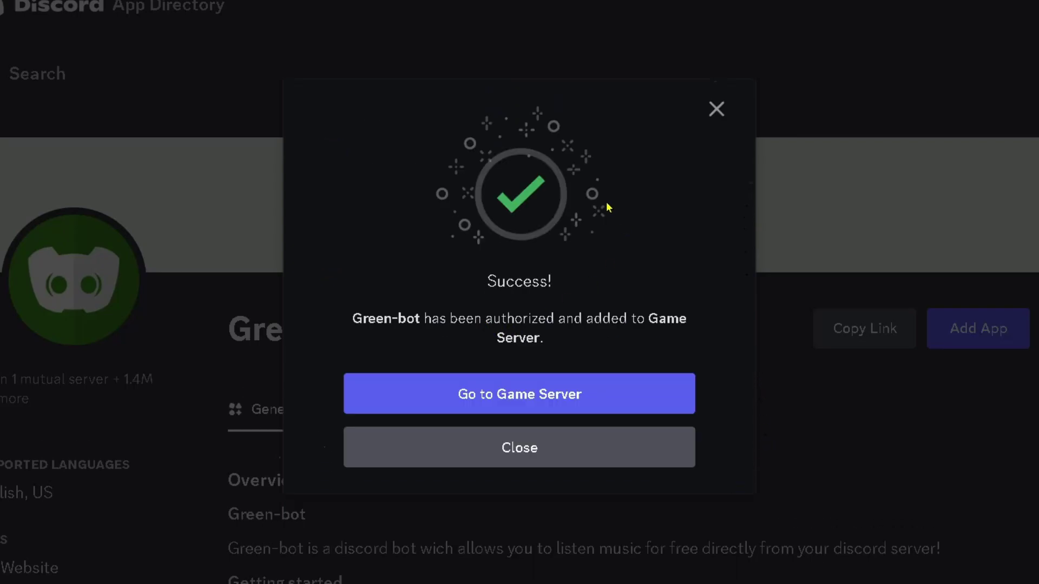
Go to Game Server and run Green-bot's /help command in #general.
{"action": "left_click", "coordinate": [554, 410]}
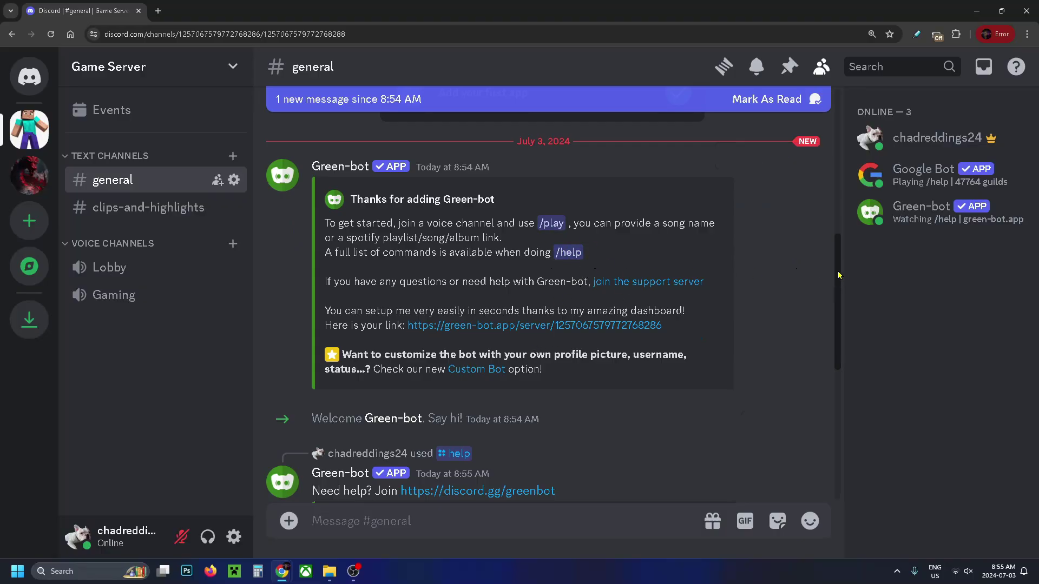
{"action": "scroll", "coordinate": [838, 278], "scroll_direction": "down", "scroll_amount": 5}
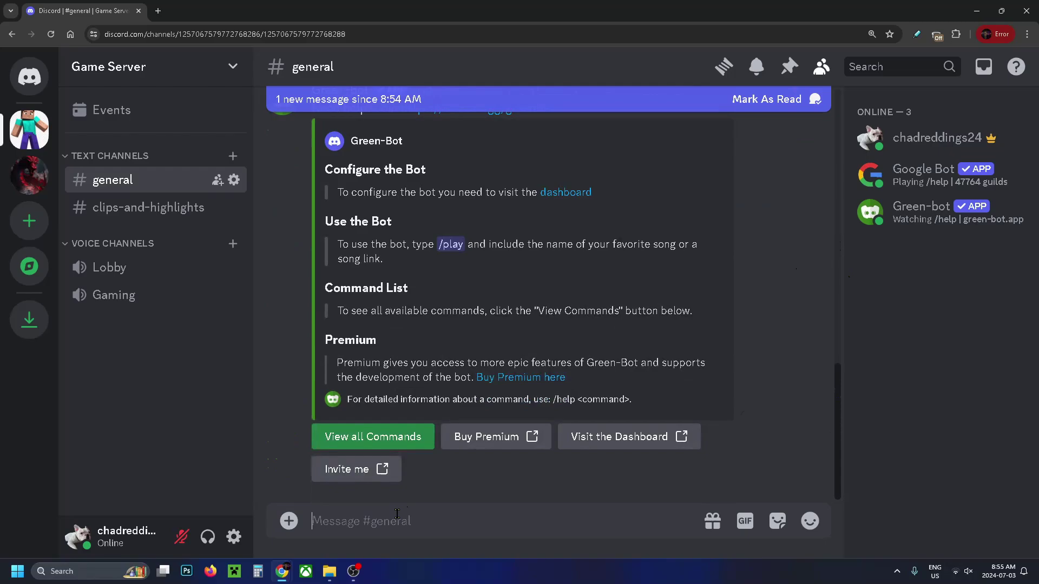
{"action": "type", "text": "/help"}
{"action": "key", "text": "Tab"}
{"action": "key", "text": "Return"}
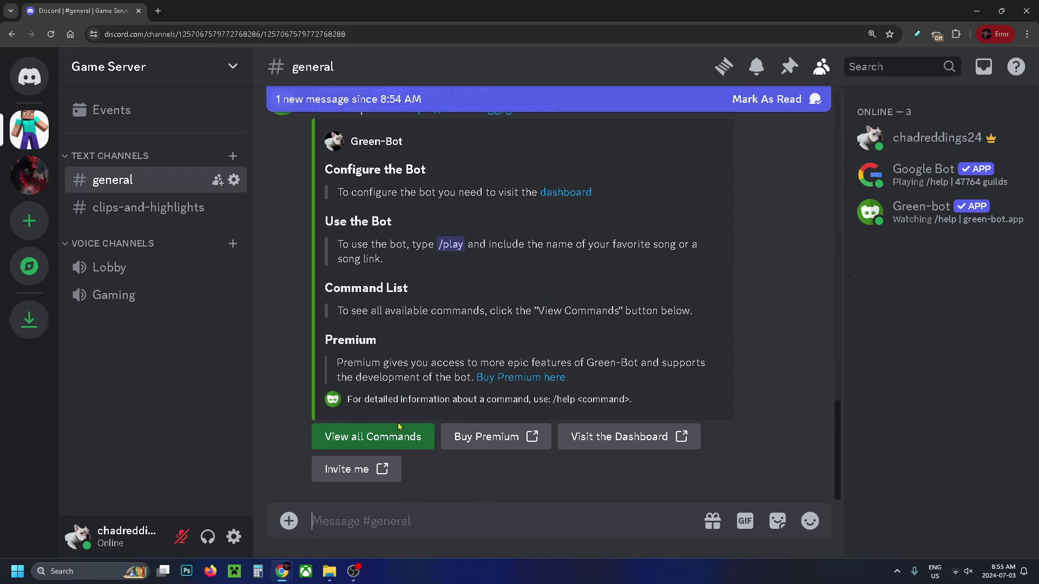
{"action": "scroll", "coordinate": [932, 245], "scroll_direction": "down", "scroll_amount": 3}
{"action": "scroll", "coordinate": [931, 245], "scroll_direction": "down", "scroll_amount": 3}
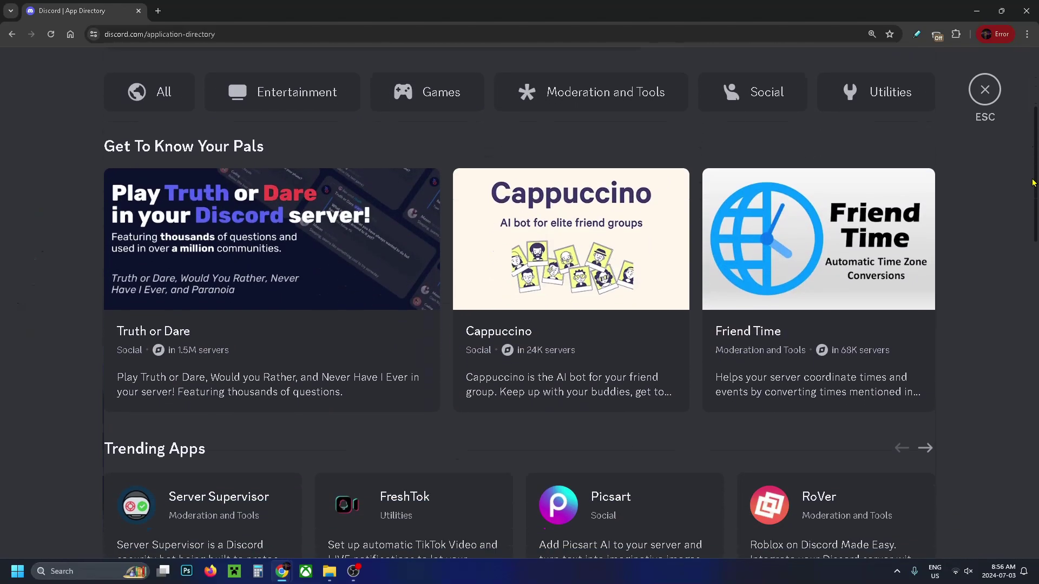
{"action": "scroll", "coordinate": [932, 245], "scroll_direction": "down", "scroll_amount": 3}
{"action": "scroll", "coordinate": [931, 246], "scroll_direction": "down", "scroll_amount": 2}
{"action": "scroll", "coordinate": [1033, 260], "scroll_direction": "down", "scroll_amount": 2}
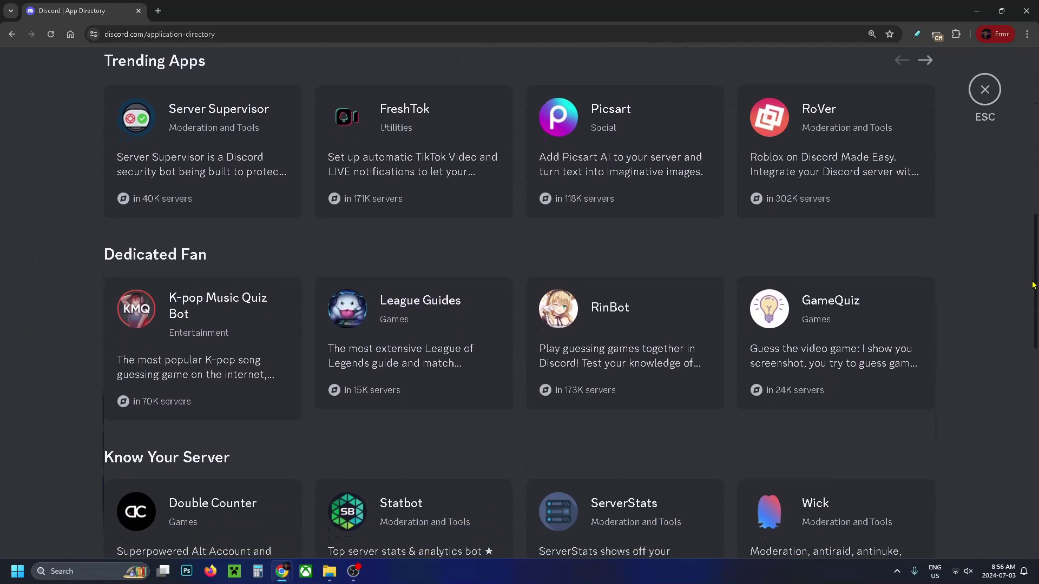
{"action": "scroll", "coordinate": [1036, 264], "scroll_direction": "up", "scroll_amount": 3}
{"action": "scroll", "coordinate": [1035, 264], "scroll_direction": "up", "scroll_amount": 3}
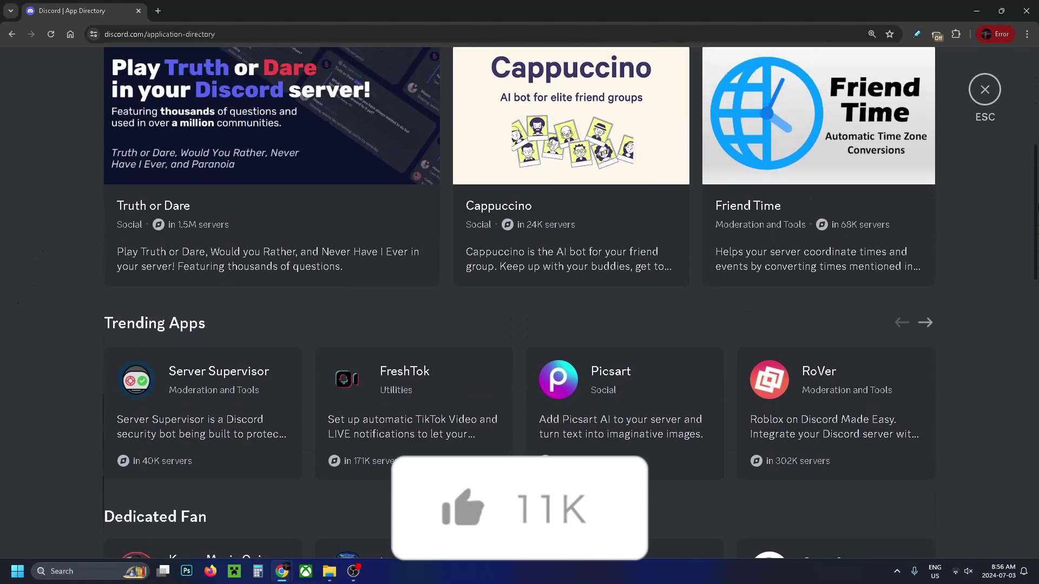
{"action": "scroll", "coordinate": [1036, 264], "scroll_direction": "up", "scroll_amount": 4}
{"action": "scroll", "coordinate": [1035, 162], "scroll_direction": "up", "scroll_amount": 3}
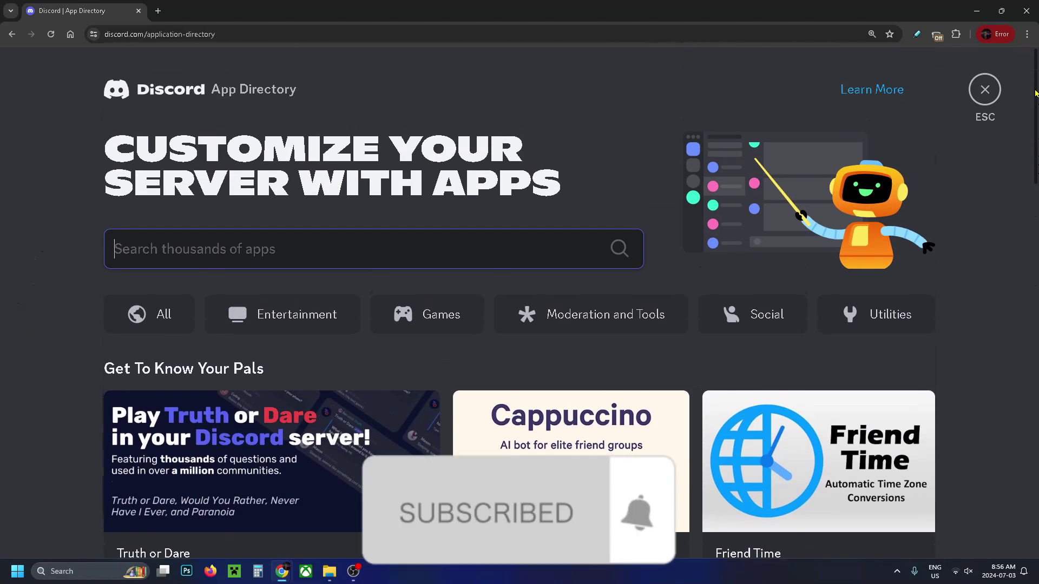